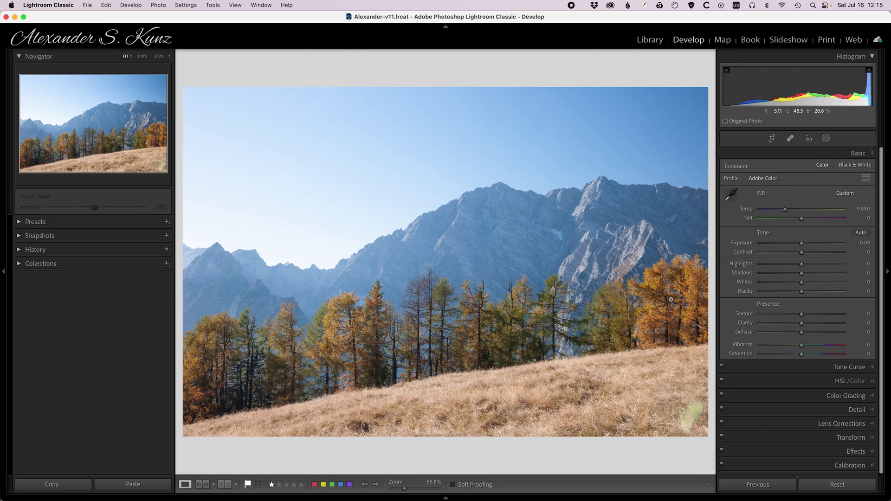
Step: Review the healing spots already placed in the sky using the spot visualization
click(790, 138)
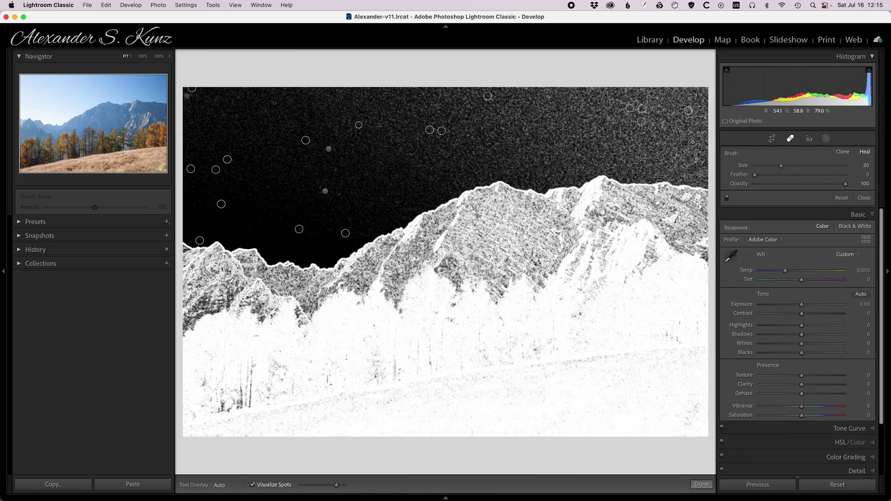
click(790, 138)
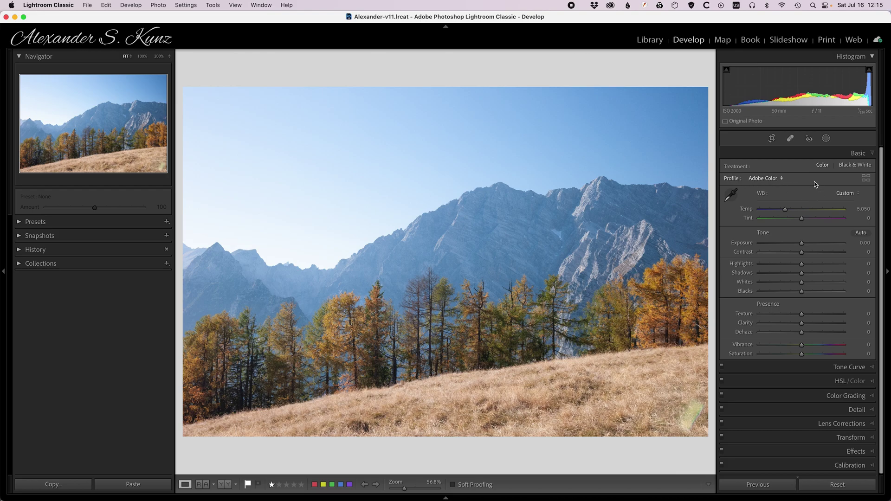
Step: Compare the Adobe Color and Camera Neutral v4 profiles, and apply Camera Neutral v4 to the photo
click(774, 180)
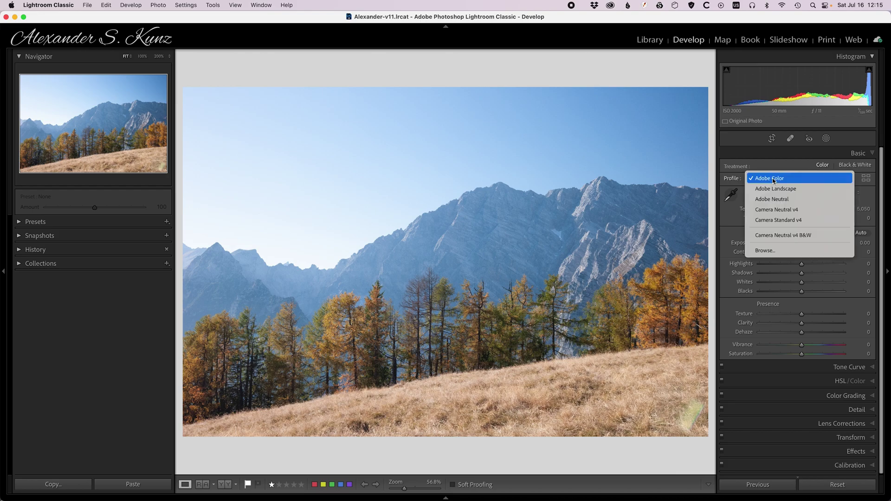
click(788, 213)
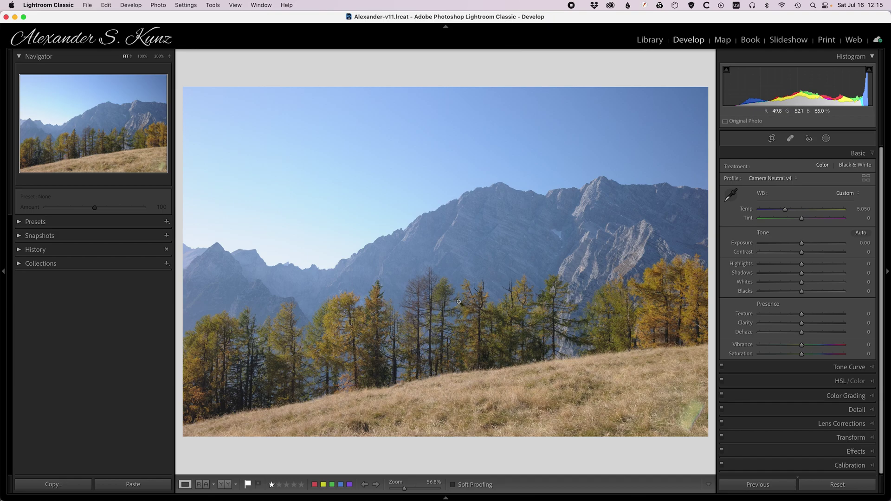
click(771, 179)
click(781, 149)
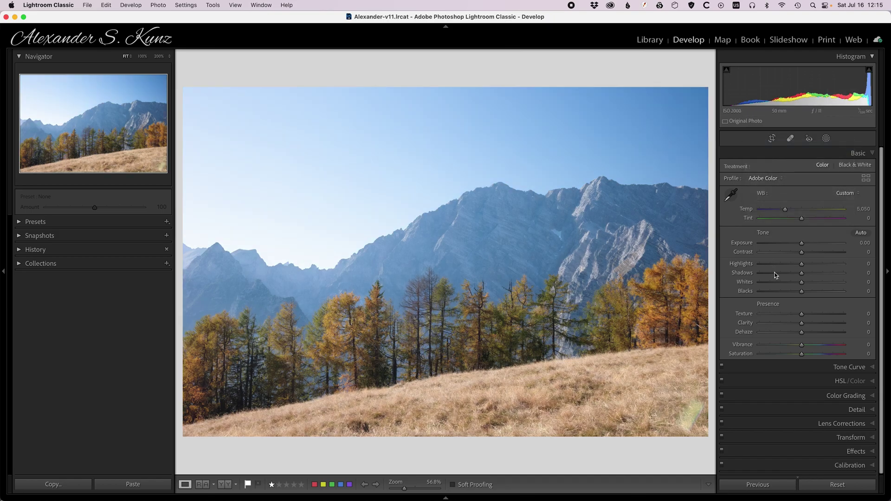
click(769, 178)
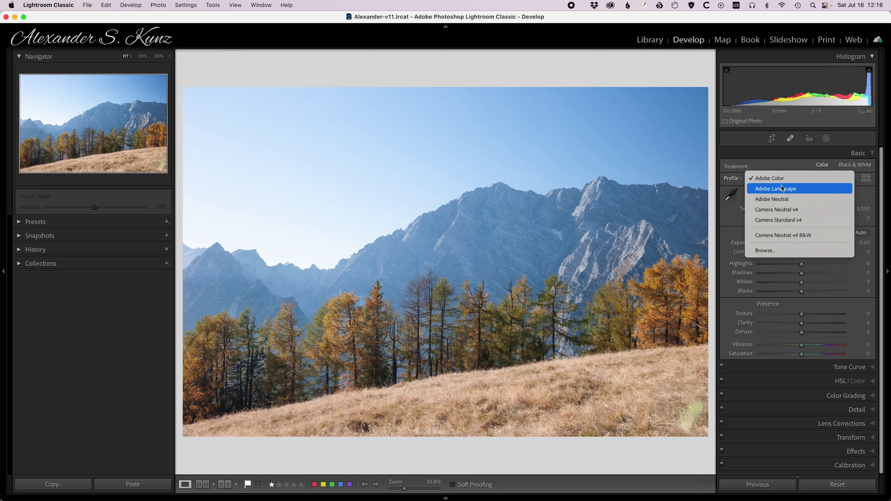
click(778, 209)
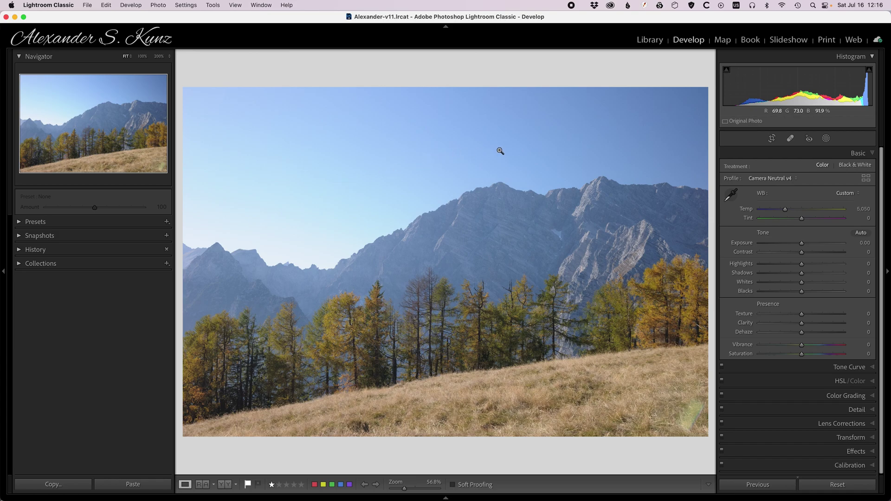
Step: Add a linear gradient mask with exposure −0.99 that darkens the photo's left side and fades out toward the highest peak on the right
click(826, 138)
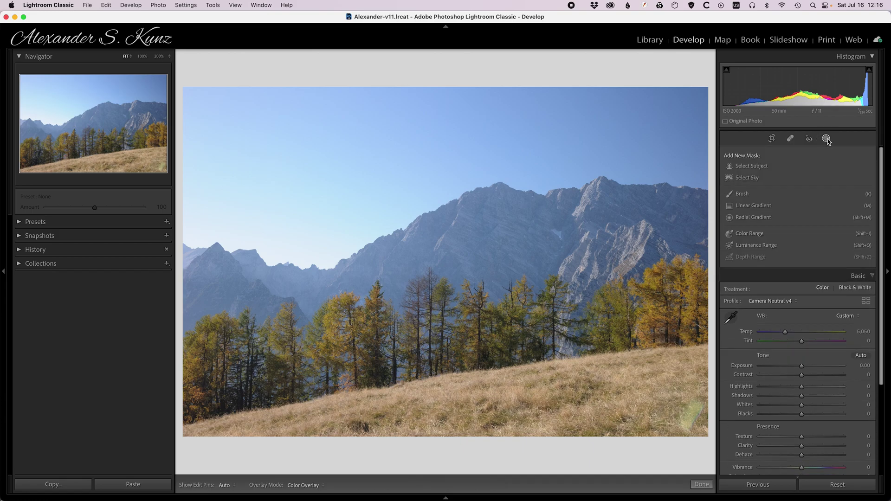
click(765, 207)
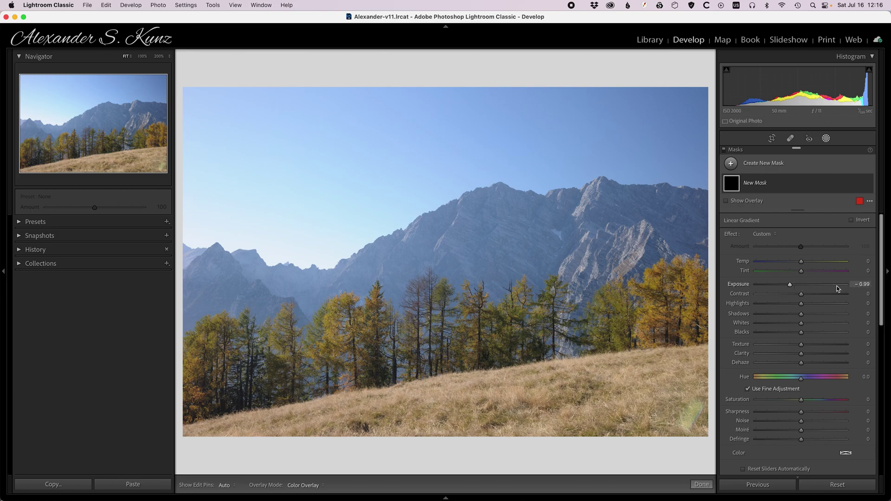
drag(323, 181, 630, 179)
drag(322, 181, 285, 176)
mouse_move(458, 182)
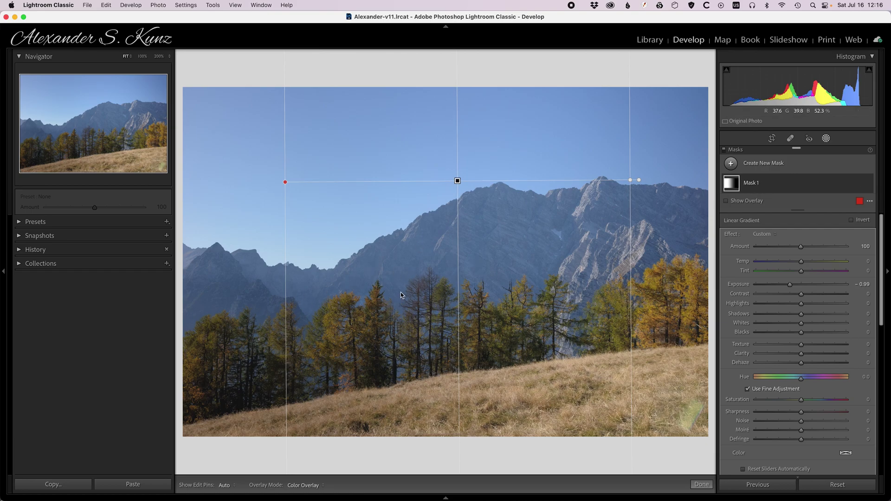
Step: Intersect the gradient mask with a sky selection and set the mask's exposure to −1.24
click(761, 185)
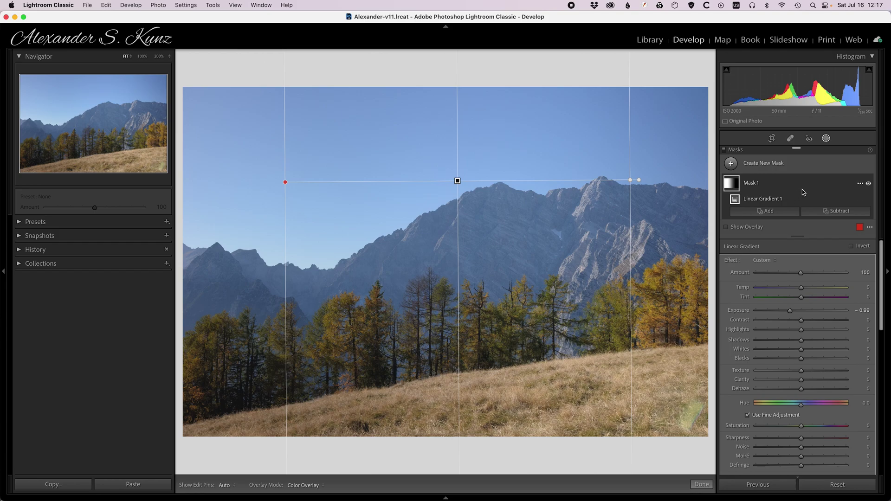
key(alt)
click(860, 184)
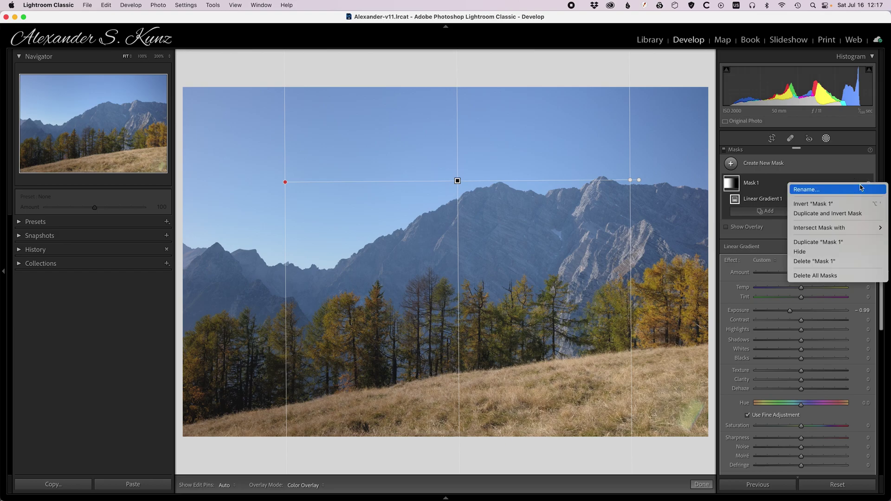
mouse_move(852, 232)
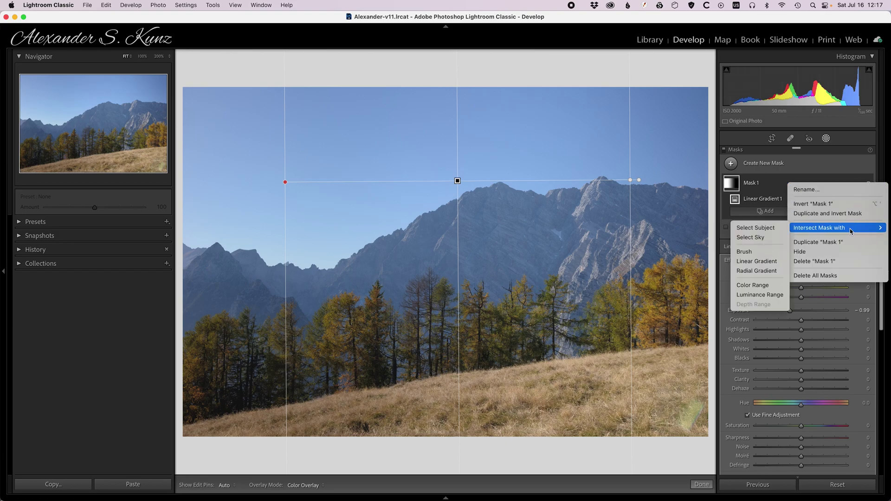
click(751, 238)
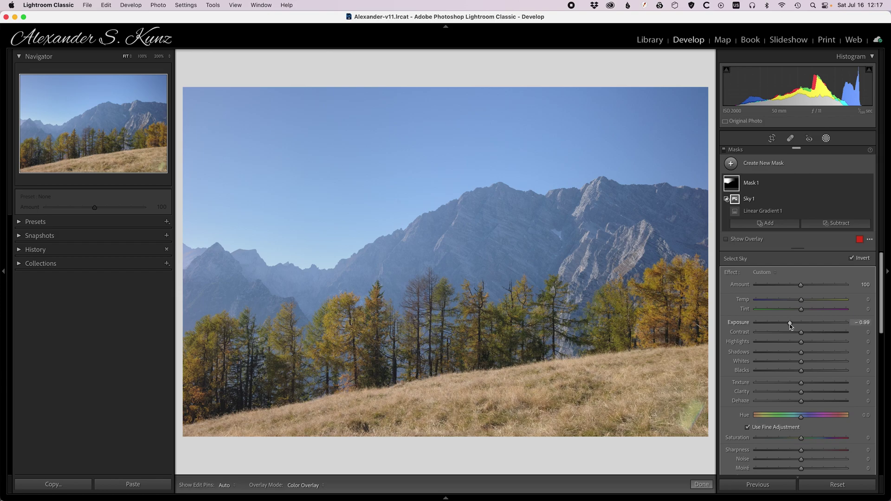
drag(790, 324, 787, 325)
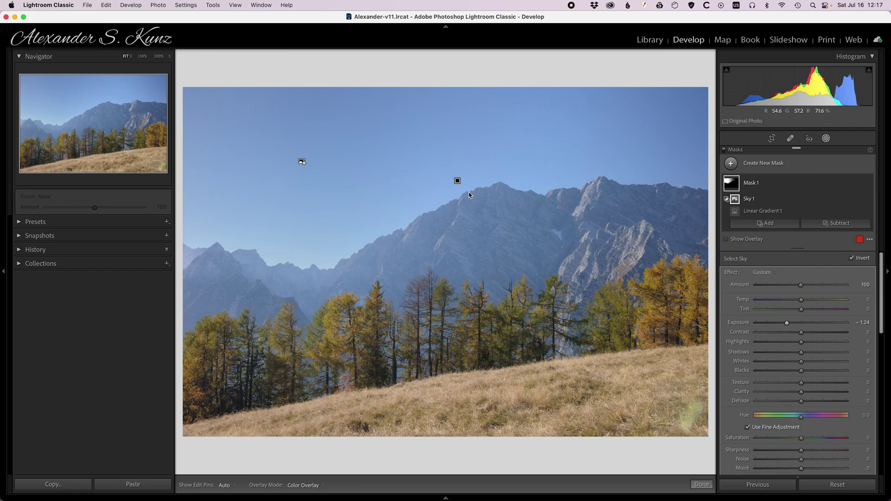
Step: Widen the linear gradient to reach almost the photo's right edge, shift its center slightly right, and finish masking
click(457, 180)
drag(627, 179, 726, 180)
drag(284, 182, 247, 182)
drag(487, 181, 467, 181)
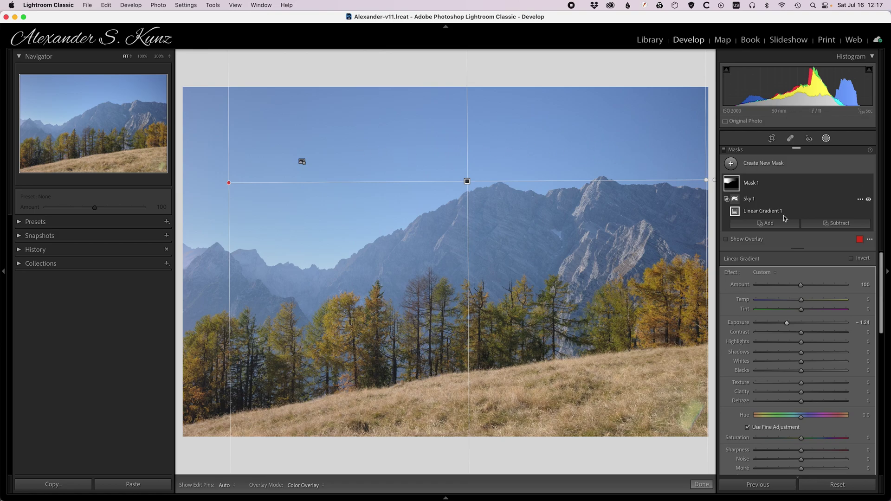
click(827, 138)
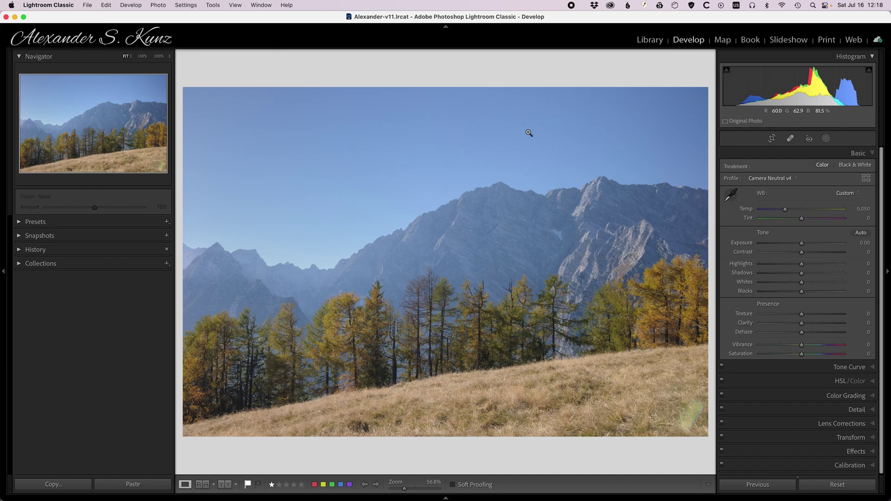
Step: Examine the sky darkening at 25% zoom and its transition along the mountain ridge at 200%
click(160, 57)
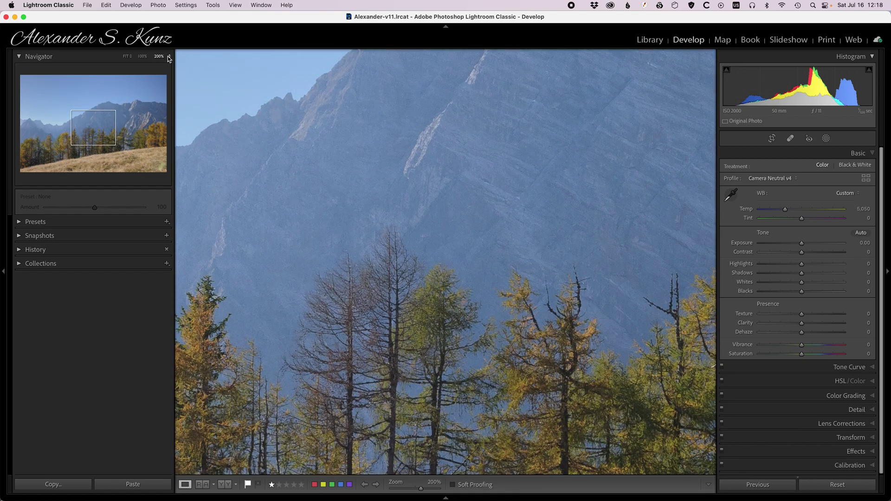
click(170, 56)
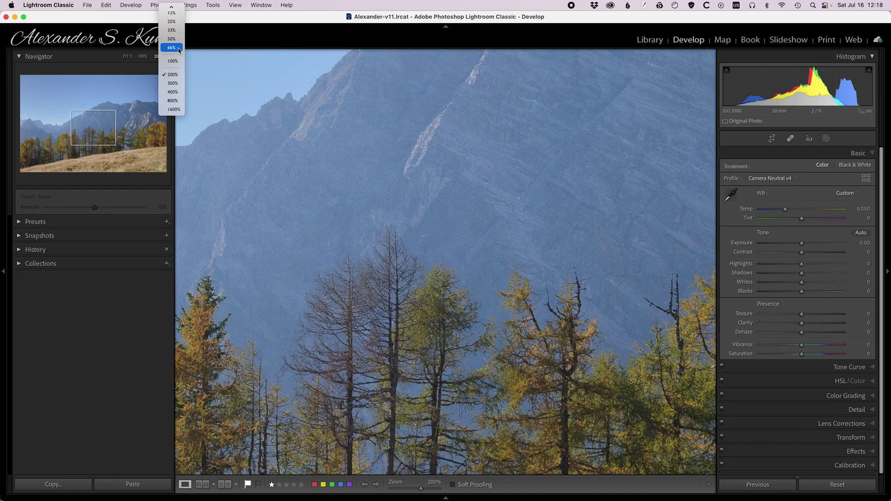
click(172, 17)
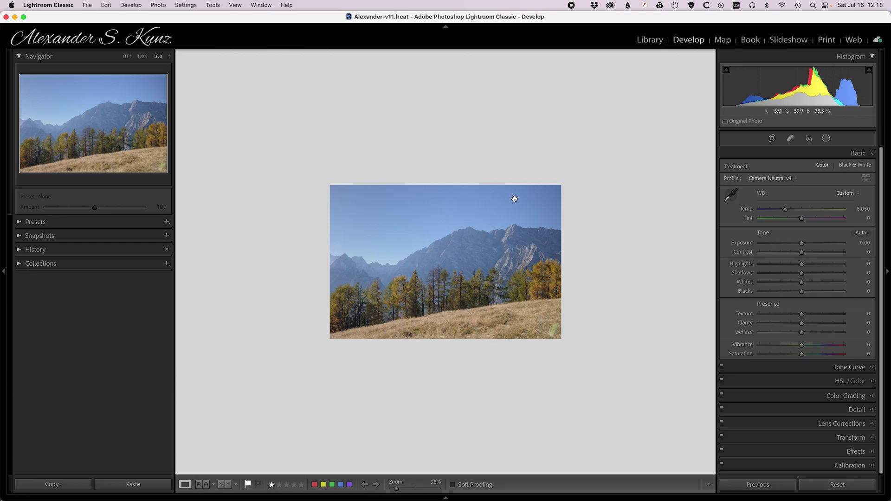
click(167, 56)
click(172, 110)
drag(443, 129, 479, 338)
drag(328, 338, 574, 288)
drag(288, 246, 381, 268)
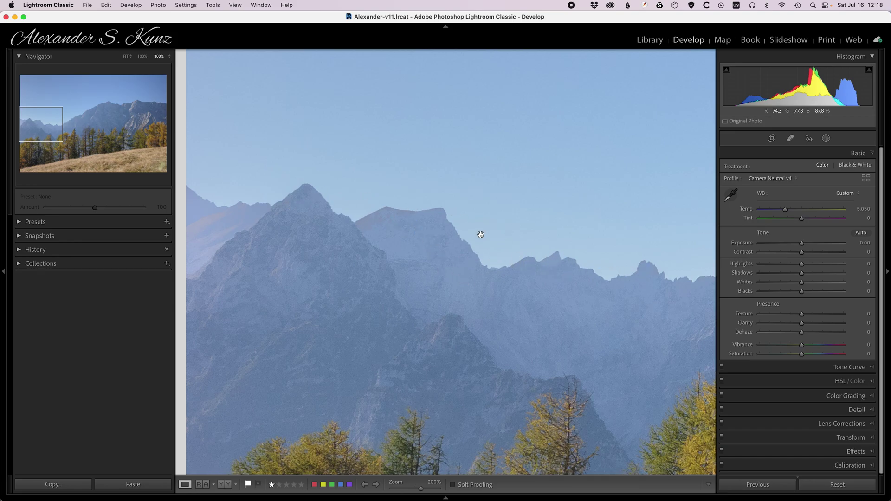
drag(608, 290, 398, 237)
drag(622, 165, 501, 234)
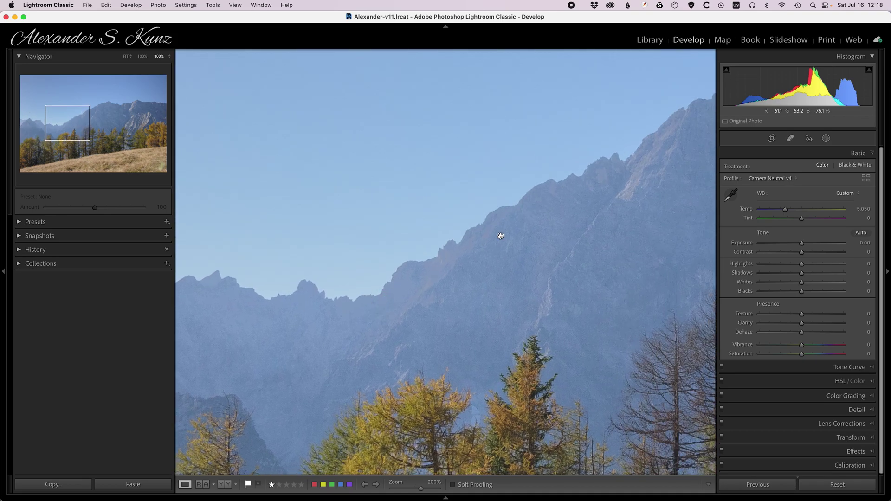
drag(554, 216, 418, 291)
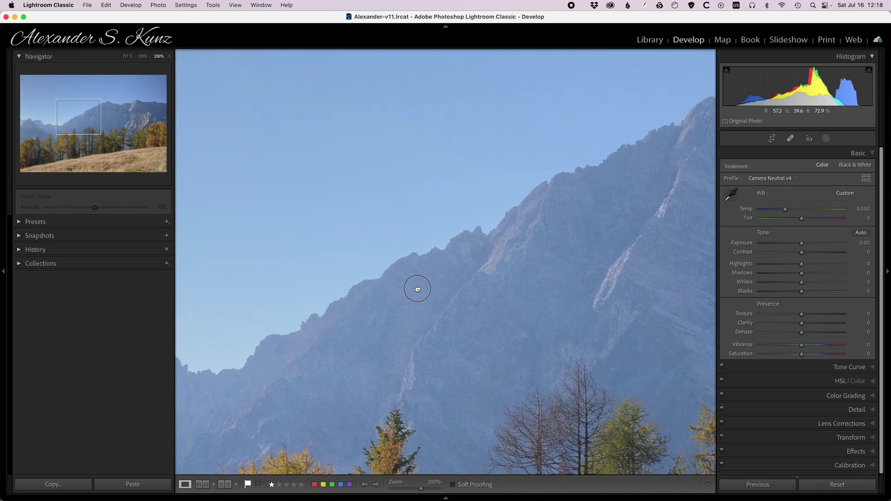
click(492, 261)
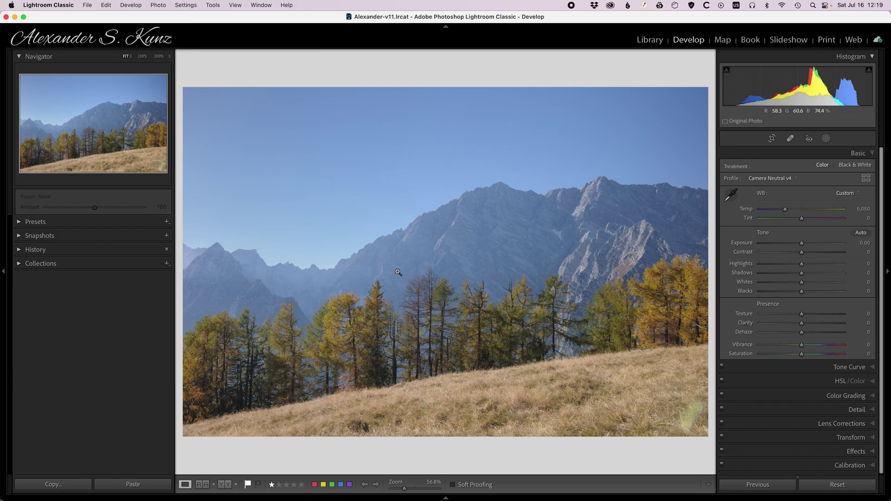
Step: Adjust the whole photo with Dehaze +41, Exposure +0.20 and Shadows +37
drag(804, 335, 820, 335)
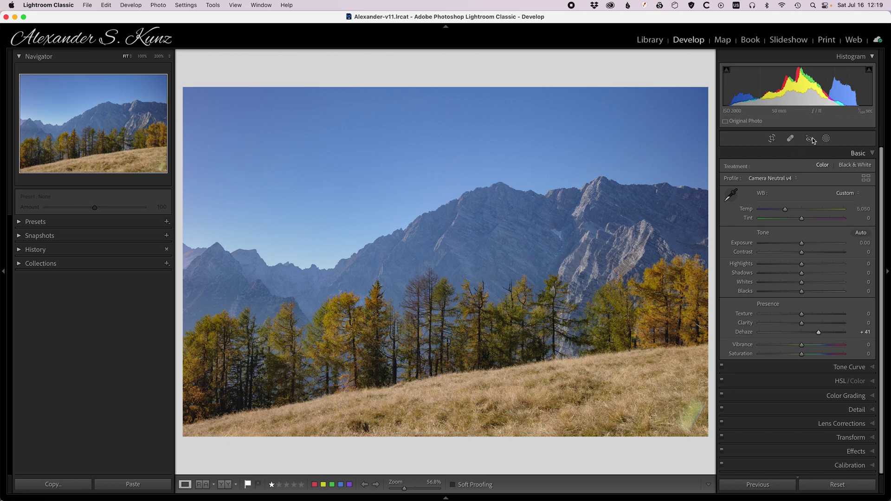
drag(801, 243, 804, 246)
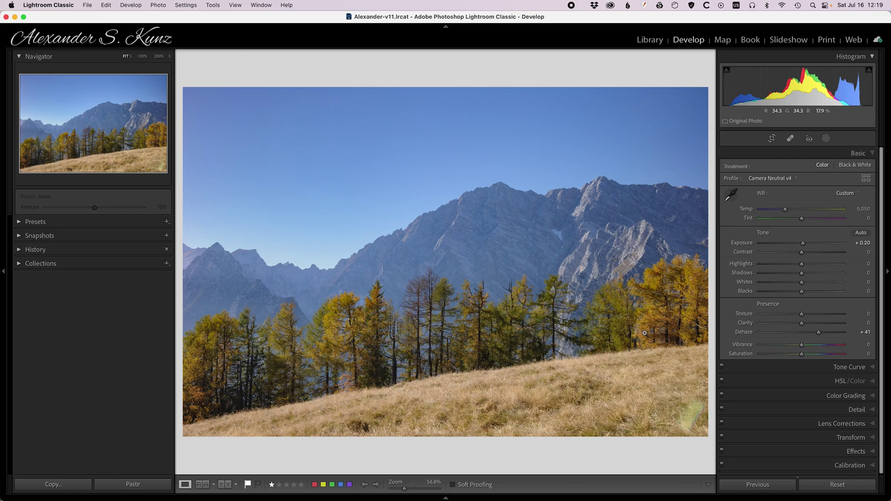
drag(801, 273, 818, 272)
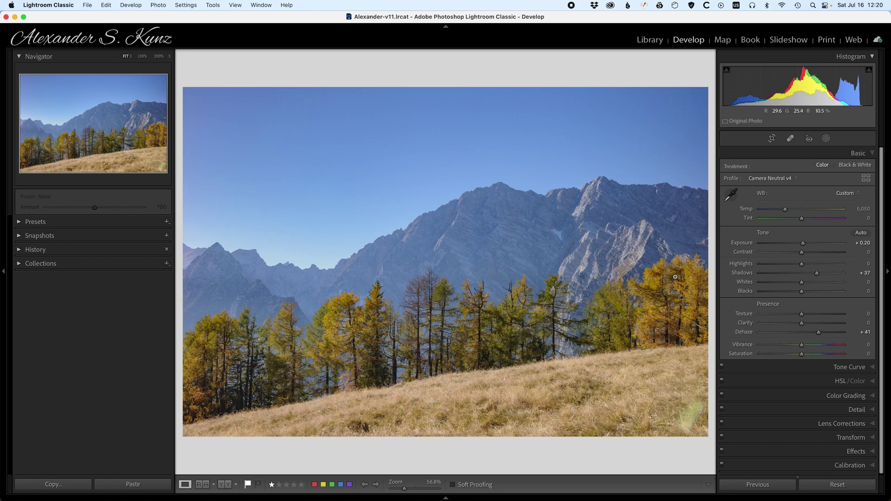
Step: Create a new brush mask using the Whites effect at 100, with brush size 13 and flow 68
click(826, 139)
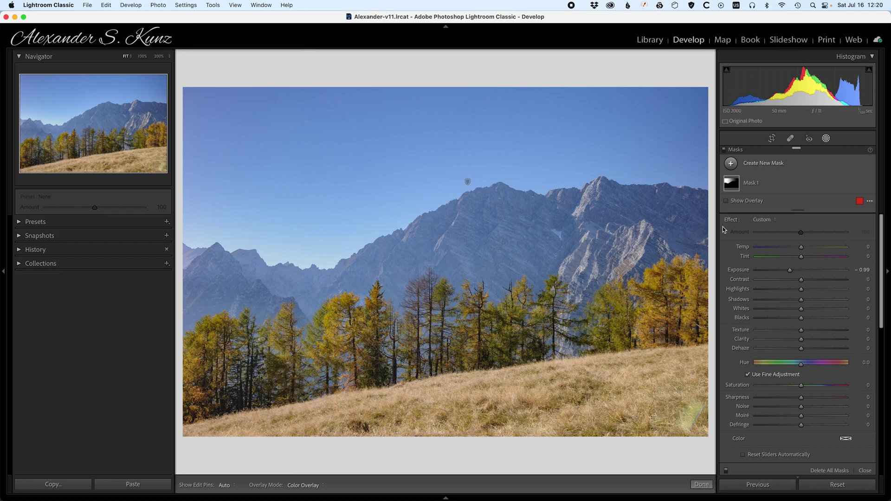
click(761, 165)
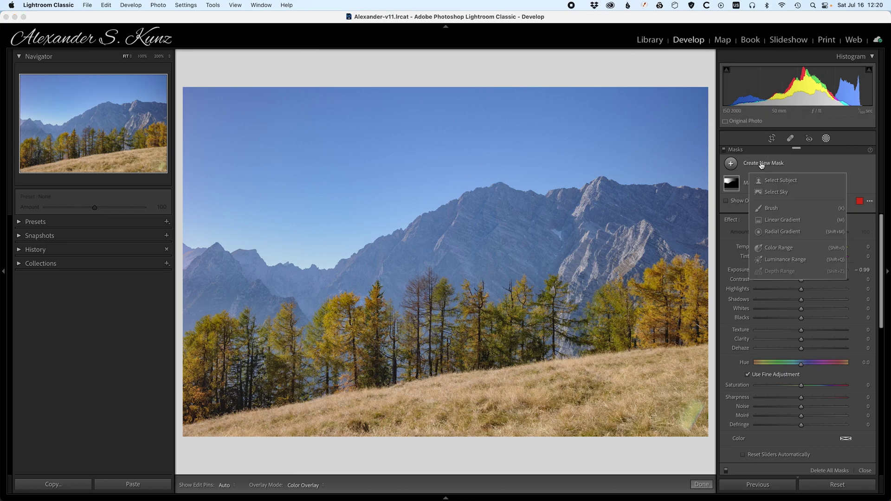
click(772, 208)
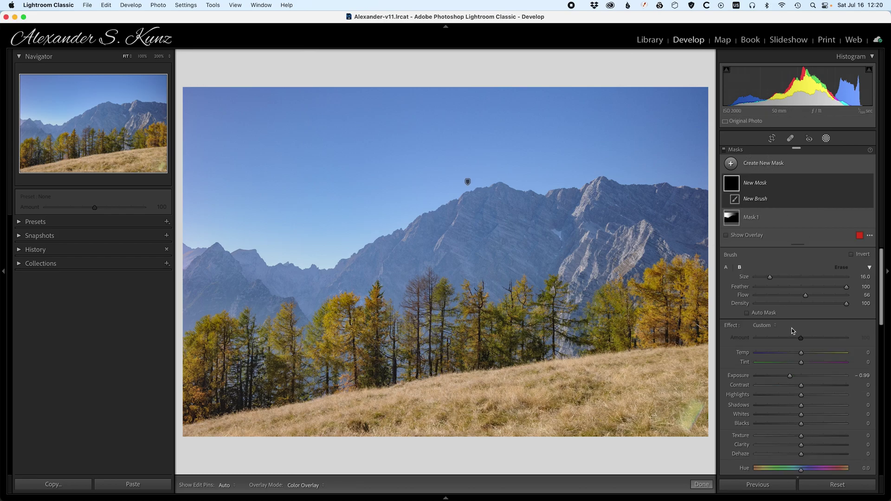
click(768, 330)
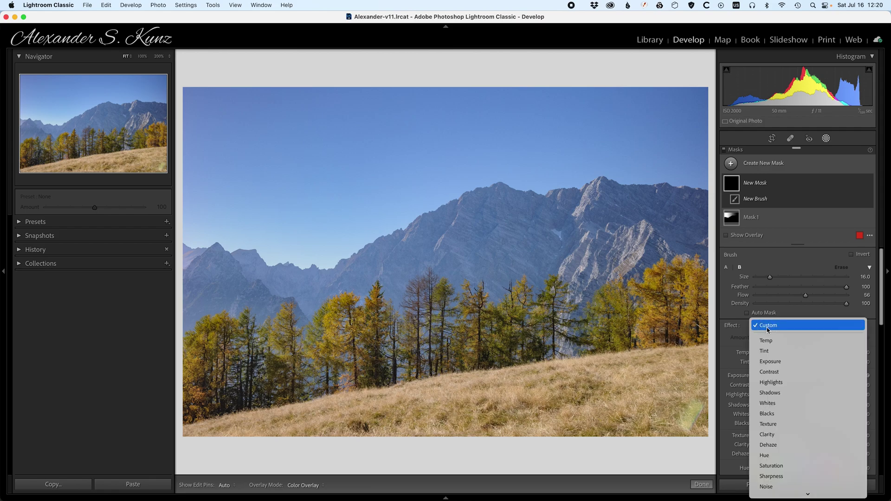
click(785, 402)
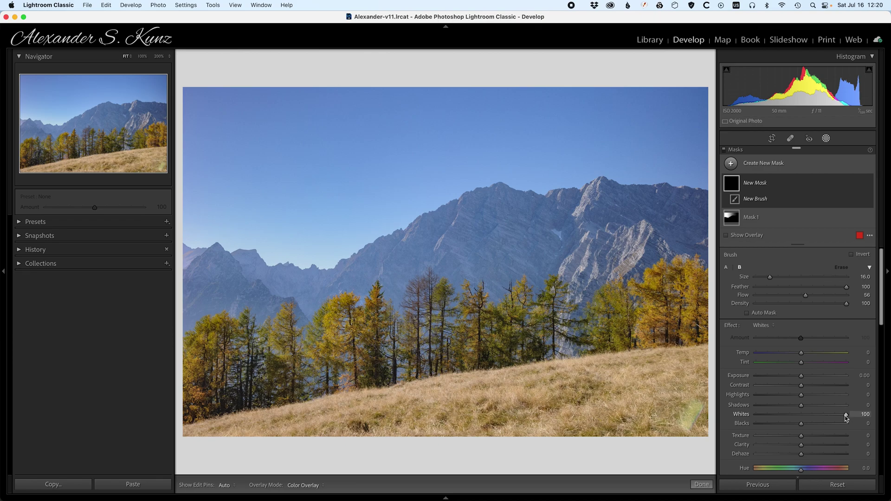
drag(805, 295, 818, 296)
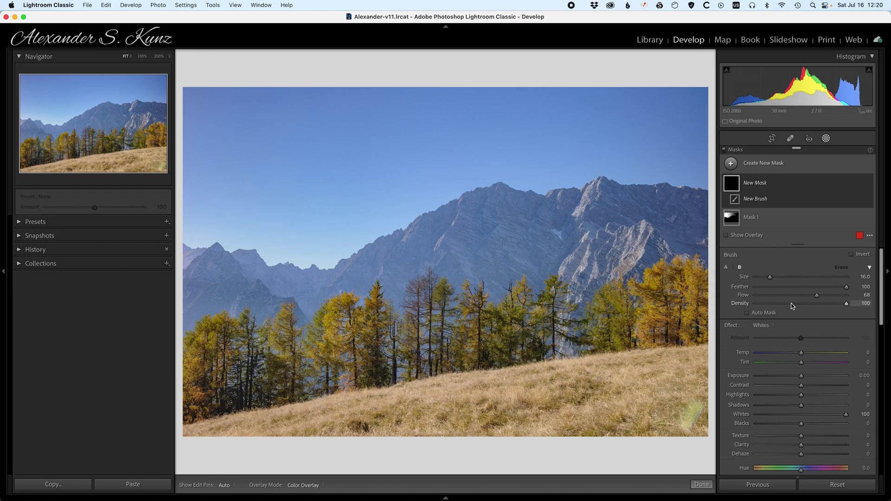
scroll(654, 311, down, 3)
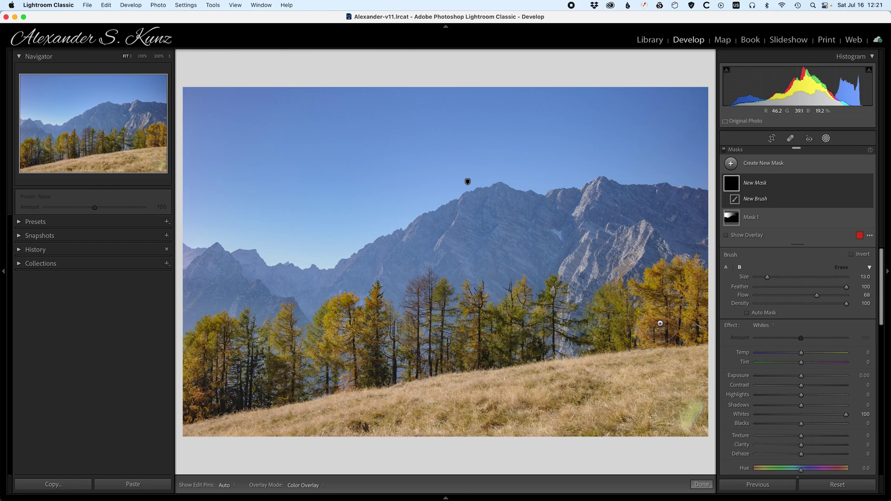
Step: Brush the Whites boost over the golden larches at the right end of the tree line and hide the edit pins
mouse_move(645, 330)
mouse_down()
mouse_move(652, 263)
mouse_move(670, 269)
mouse_up()
key(h)
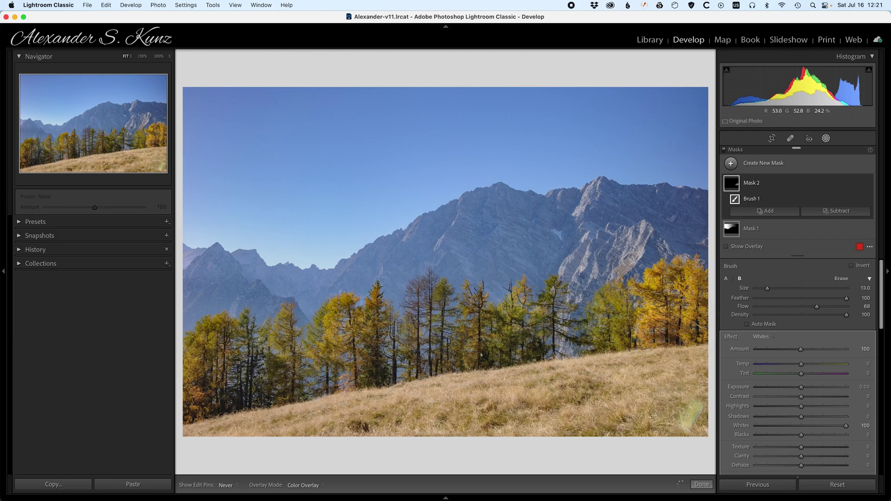
Step: Brush the Whites boost over the remaining larches along the middle and far end of the tree line
mouse_move(505, 329)
mouse_down()
mouse_move(478, 309)
mouse_move(467, 353)
mouse_move(443, 360)
mouse_up()
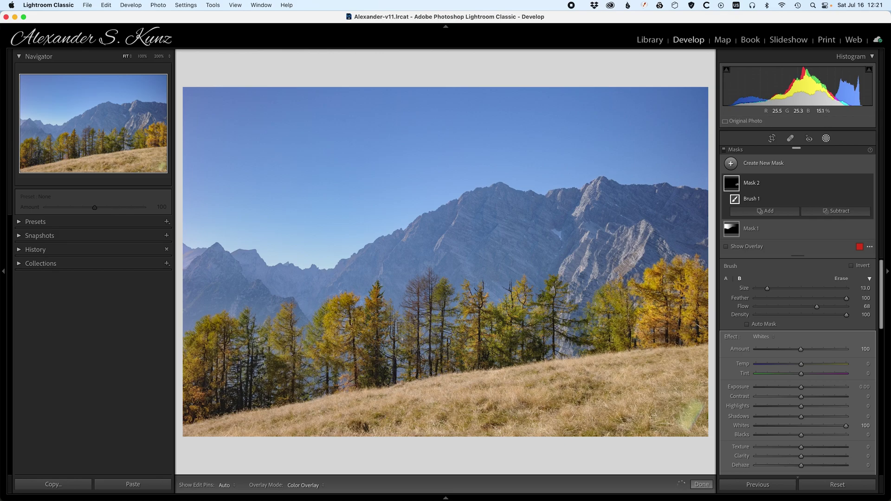
mouse_move(375, 310)
mouse_down()
mouse_move(357, 366)
mouse_move(330, 329)
mouse_move(282, 343)
mouse_up()
mouse_move(210, 339)
mouse_down()
mouse_move(178, 381)
mouse_move(207, 397)
mouse_move(223, 352)
mouse_up()
key(h)
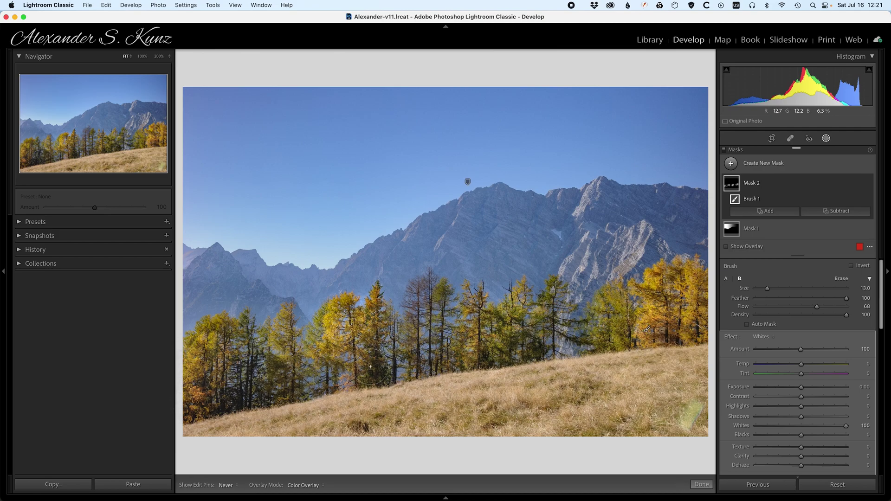
key(h)
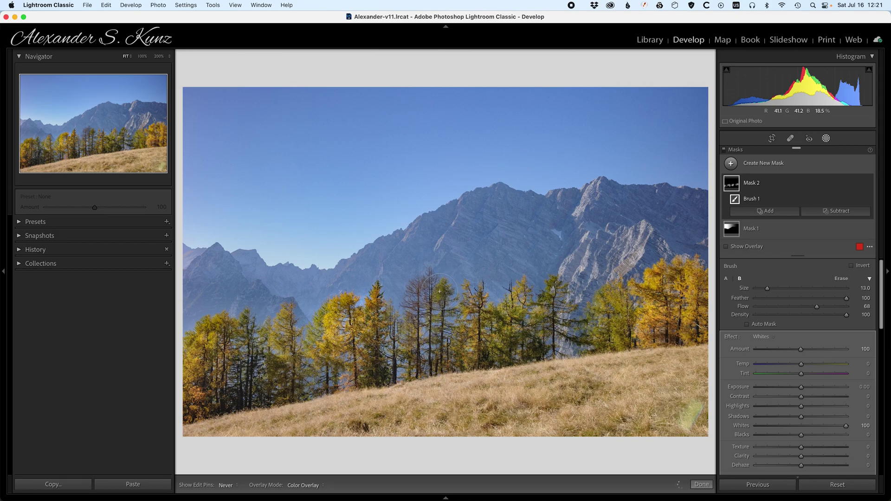
mouse_move(491, 333)
mouse_down()
mouse_move(518, 344)
mouse_move(550, 301)
mouse_move(544, 310)
mouse_up()
key(h)
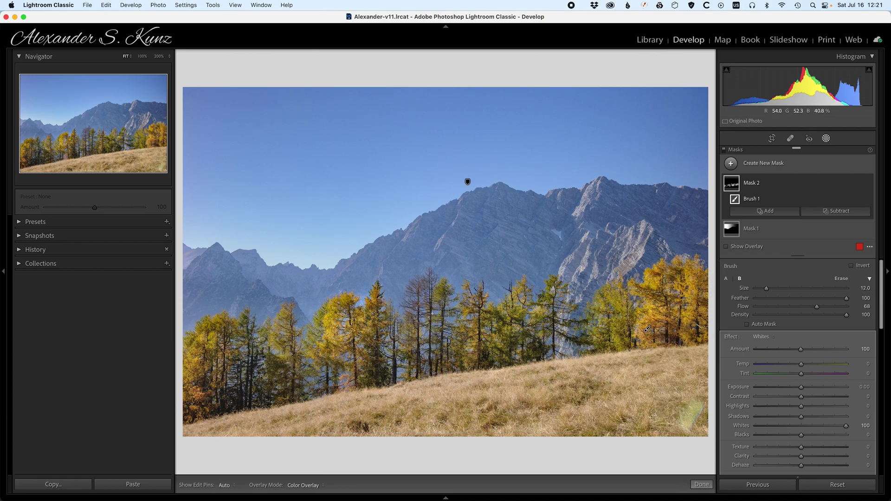
key(h)
Step: Subtract a Color Range from the larch mask, sampling the blue mountain haze between the trees
key(z)
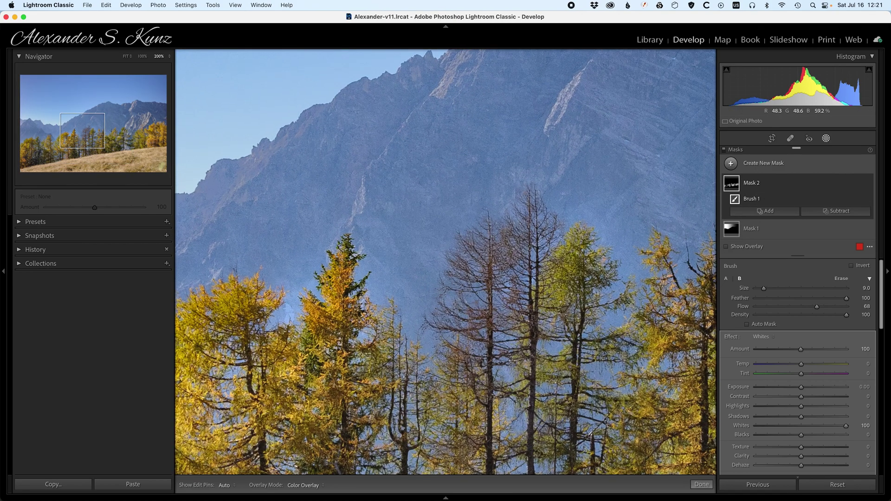
click(841, 212)
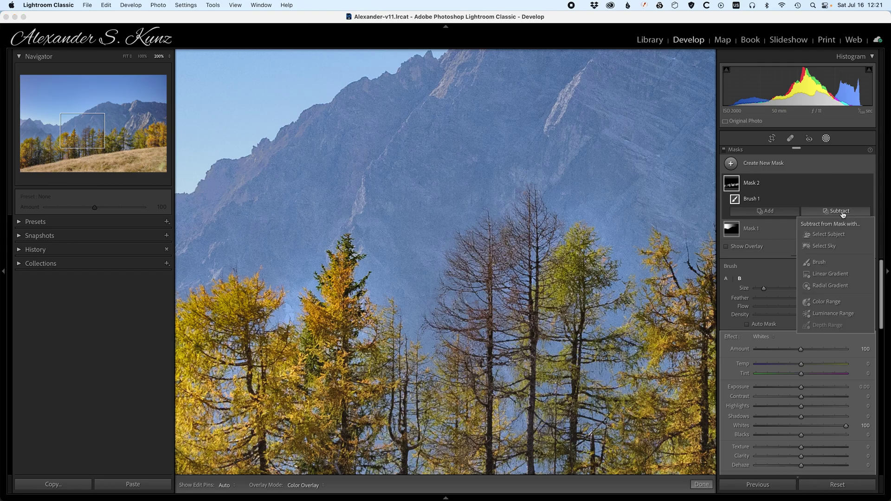
click(825, 302)
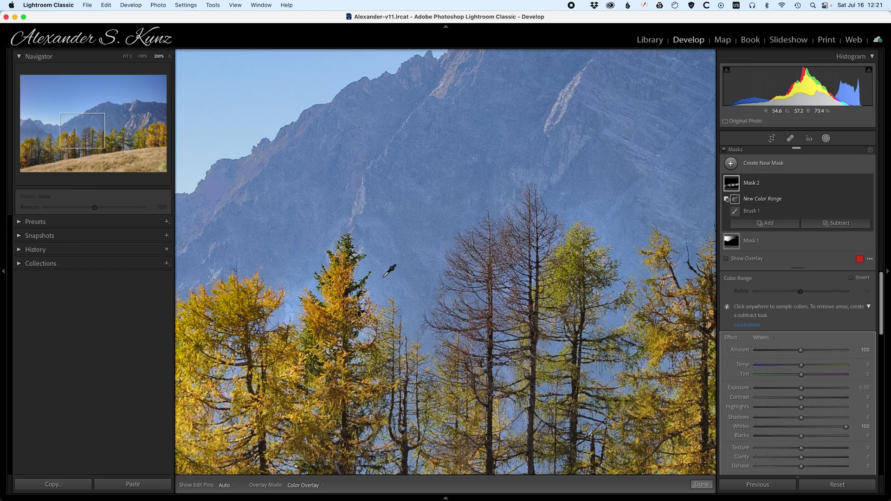
drag(381, 267, 403, 290)
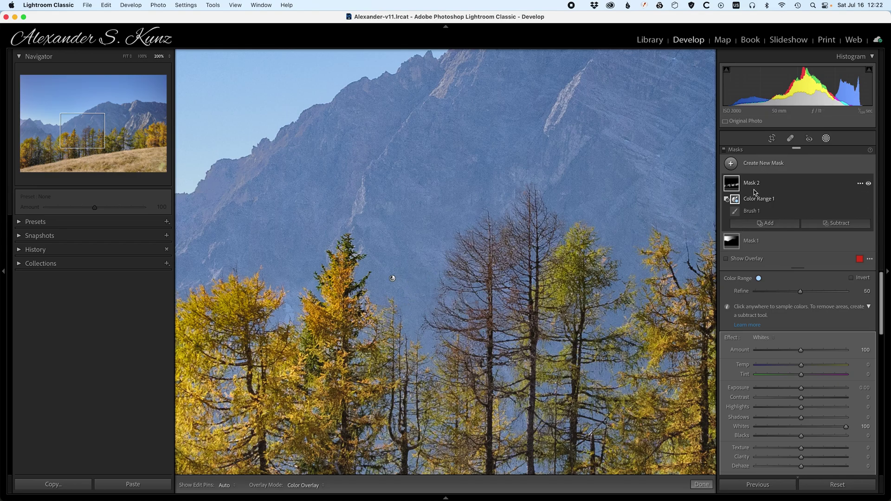
mouse_move(735, 185)
click(542, 308)
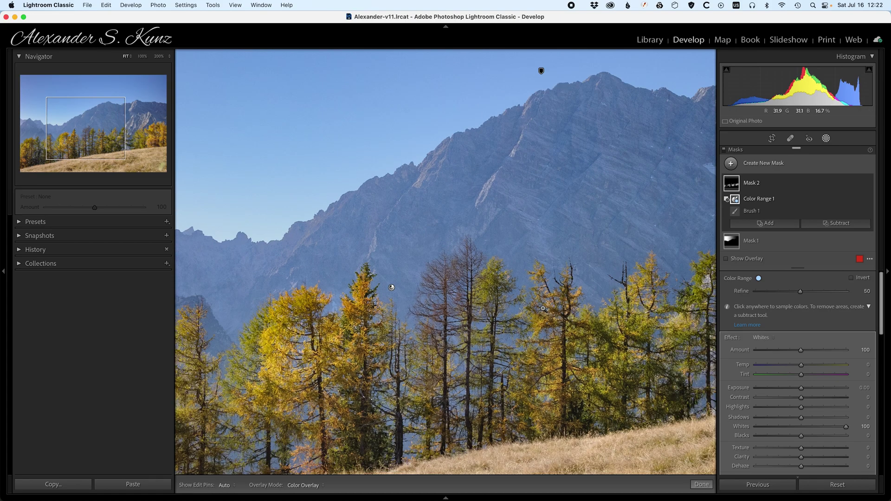
Step: Reselect the brush component of the larch mask and paint the Whites boost over more of the tree line
click(752, 211)
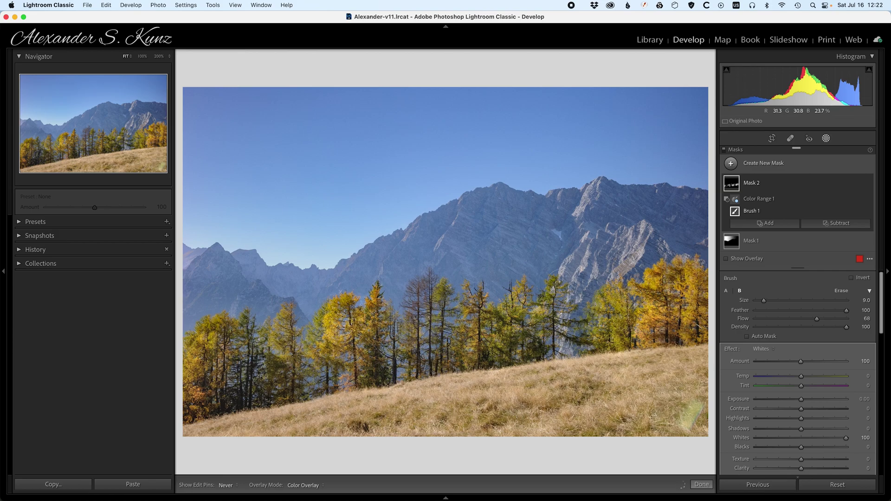
key(h)
key(h)
key(h)
key(h)
key(h)
key(h)
key(h)
key(h)
key(h)
key(h)
key(h)
key(h)
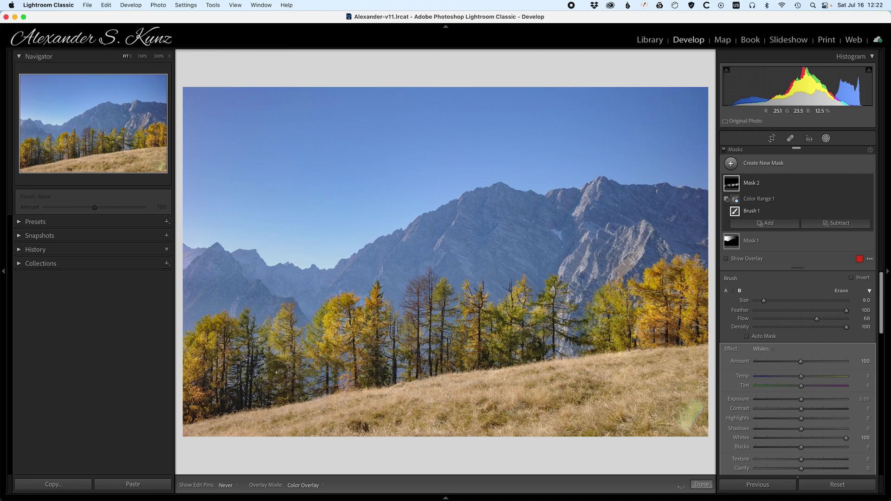
key(h)
key(h)
key(h)
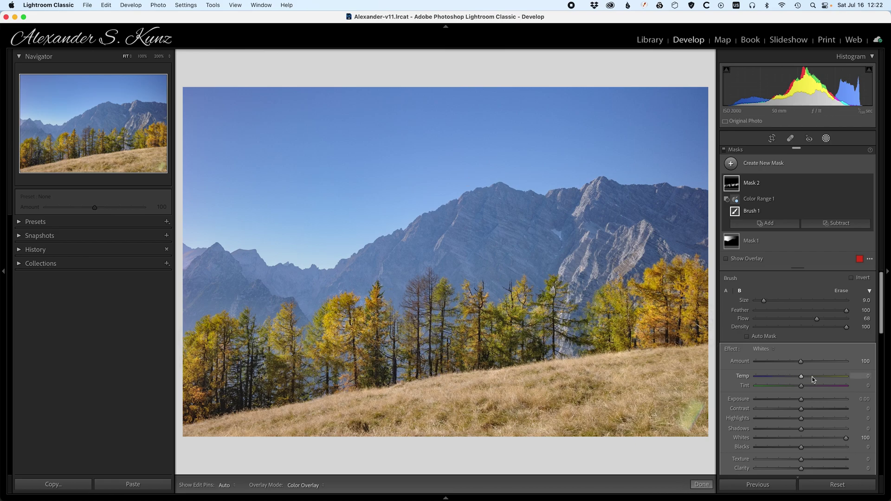
Step: Warm the larch mask with Temp 7 and Tint 4, raise its Saturation slightly, and close masking
drag(802, 377, 803, 389)
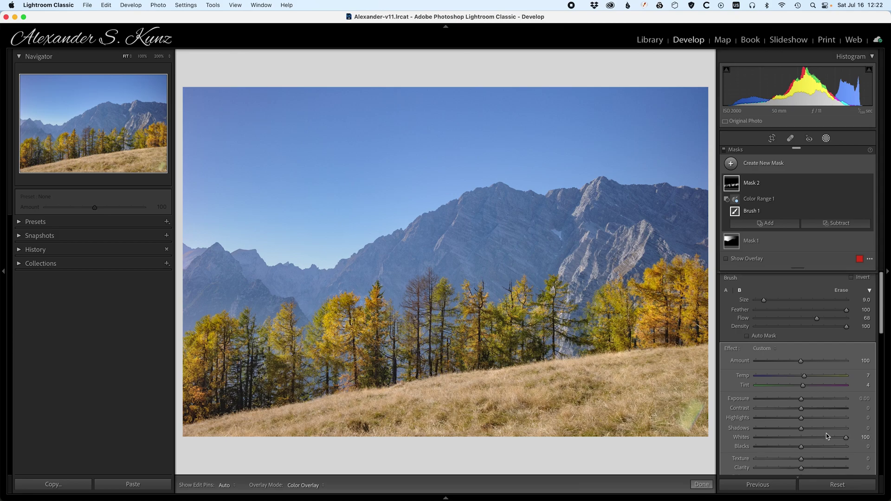
scroll(826, 433, down, 2)
scroll(825, 430, down, 3)
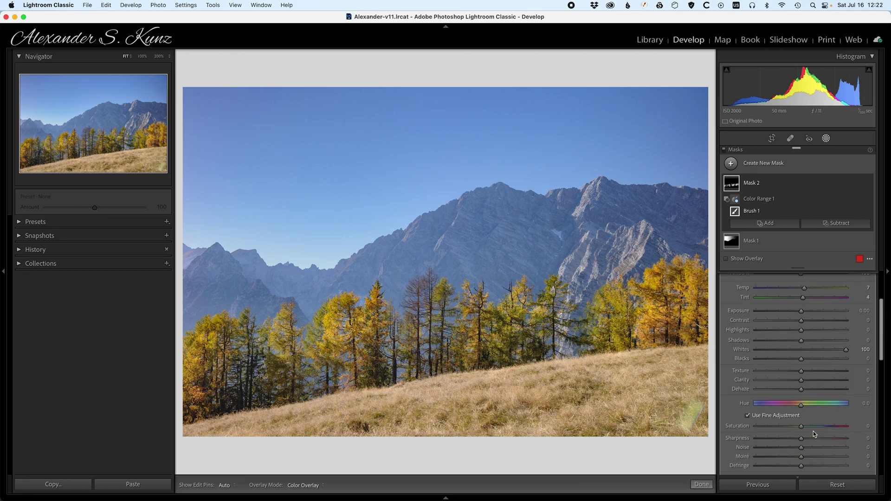
drag(800, 426, 808, 429)
click(826, 138)
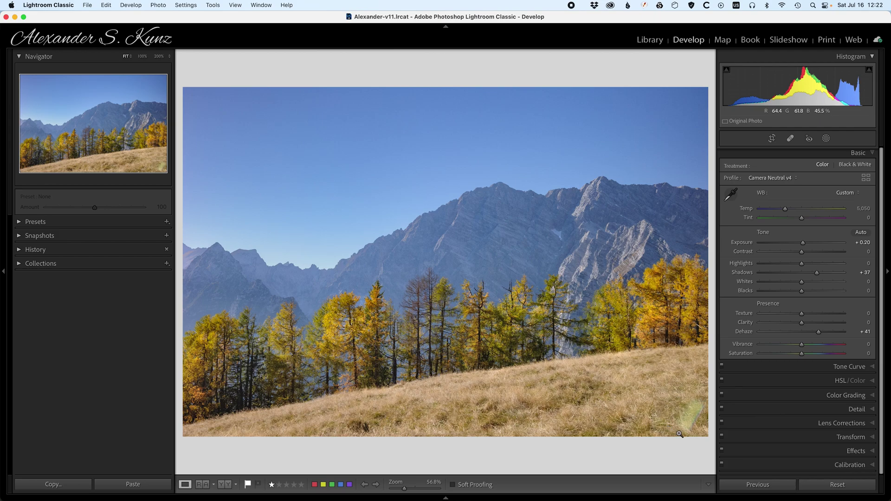
Step: Heal the greenish lens flare in the lower corner of the meadow using a size 78 brush with feather 0
click(791, 138)
key(a)
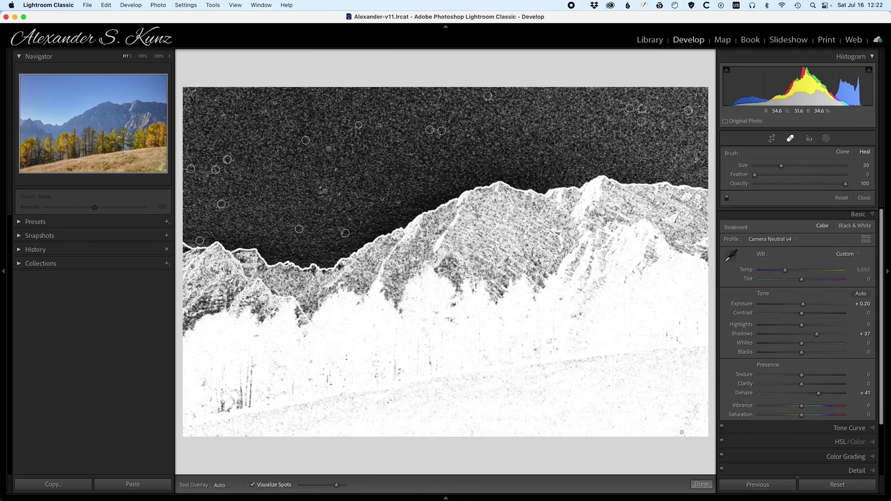
key(a)
scroll(689, 424, up, 5)
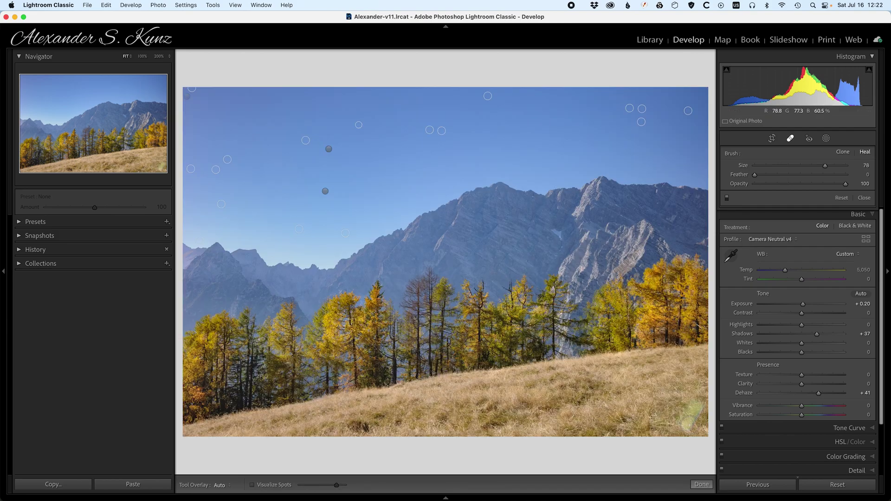
scroll(689, 425, up, 1)
scroll(686, 424, down, 1)
mouse_move(687, 425)
mouse_down()
mouse_move(700, 404)
mouse_move(690, 425)
mouse_up()
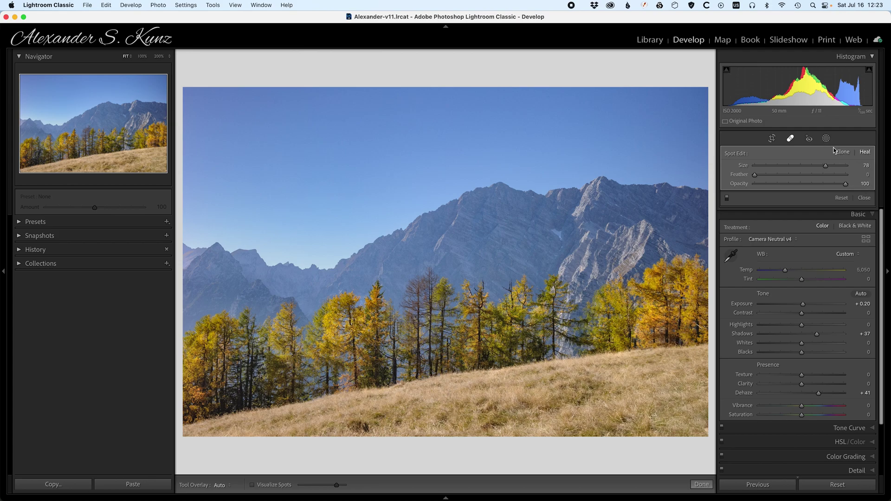
click(864, 197)
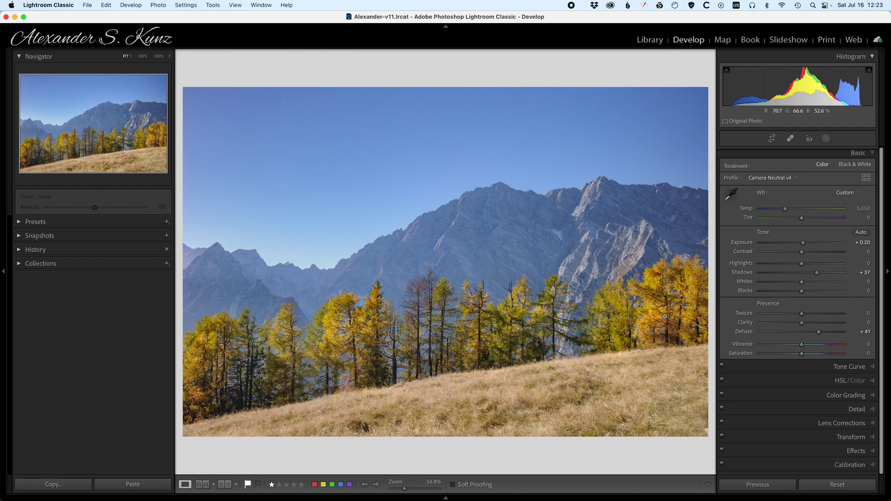
Step: Create a new brush mask with the Burn (Darken) effect at Exposure -1.00
click(826, 139)
click(782, 163)
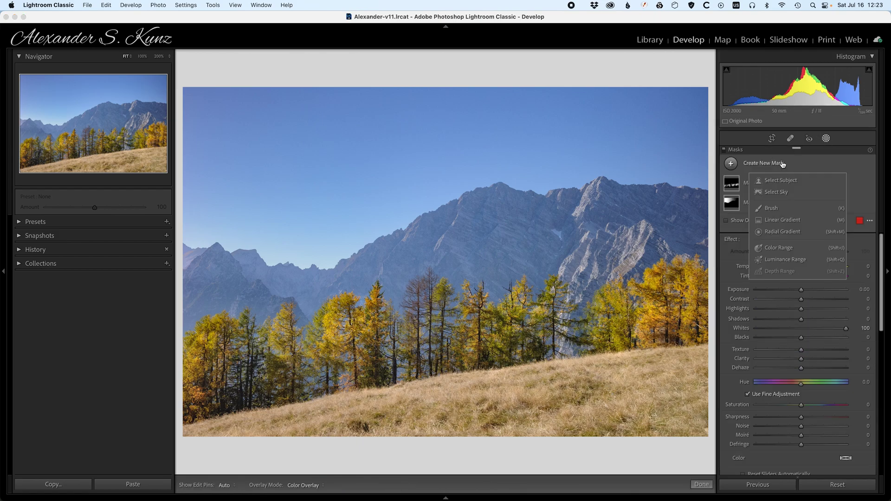
click(781, 209)
click(764, 348)
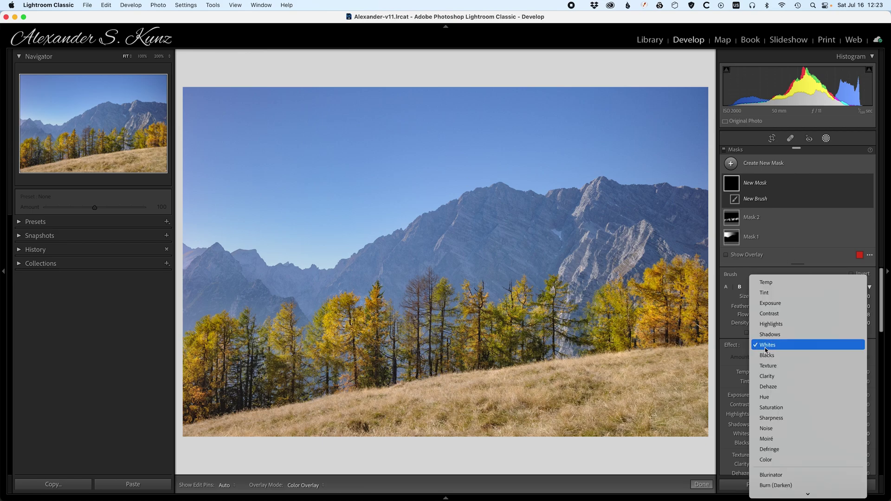
click(781, 433)
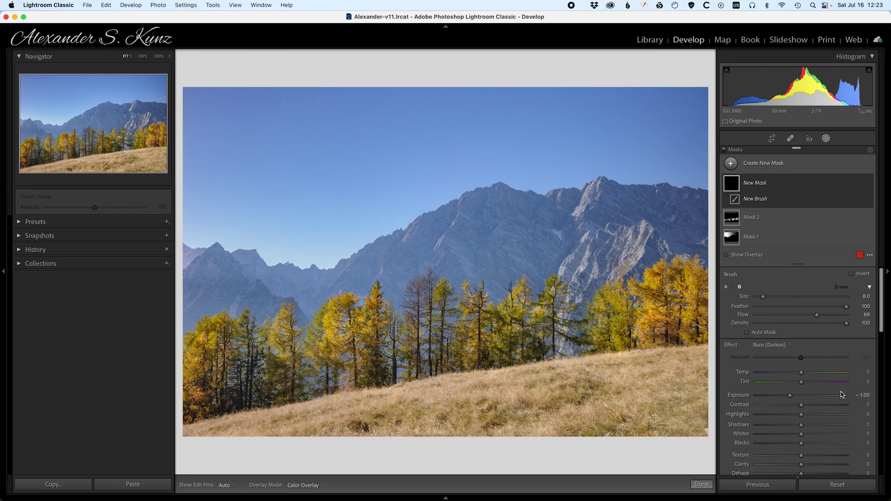
mouse_move(883, 332)
mouse_down()
mouse_move(882, 384)
mouse_move(883, 325)
mouse_up()
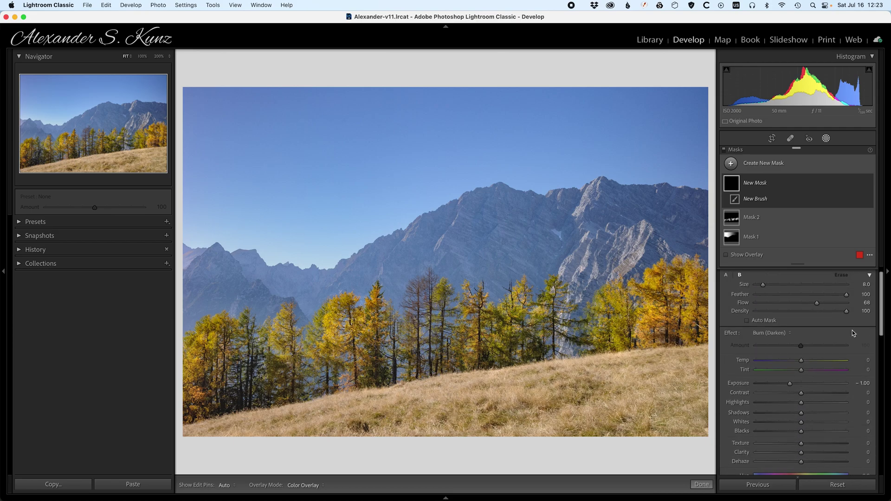
click(779, 334)
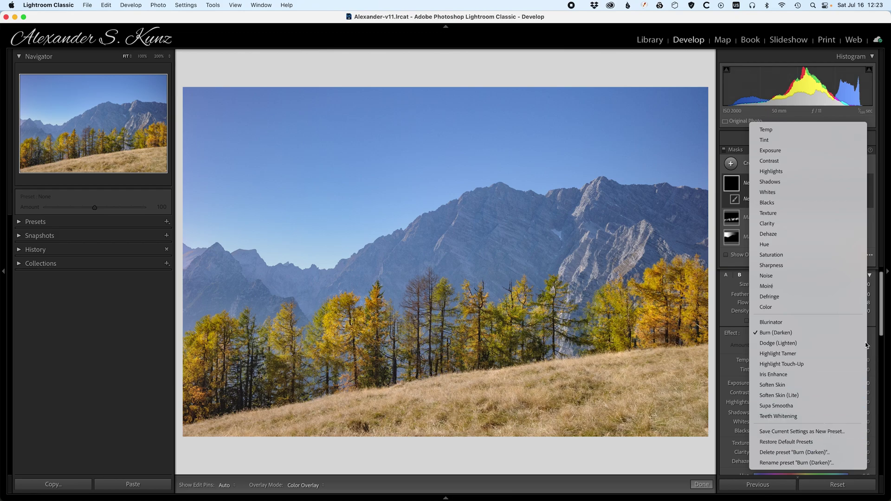
click(879, 318)
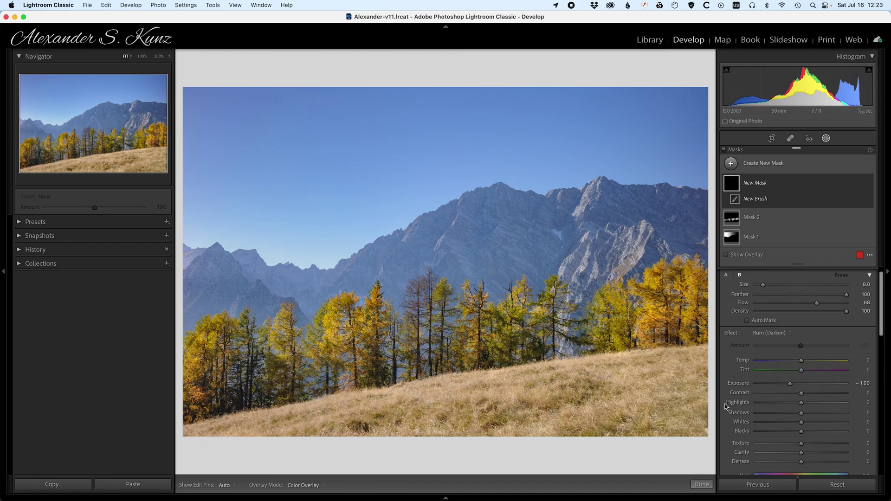
Step: Brush the burn effect along the bottom edge of the meadow, enlarging the brush to 11, and close masking
key(h)
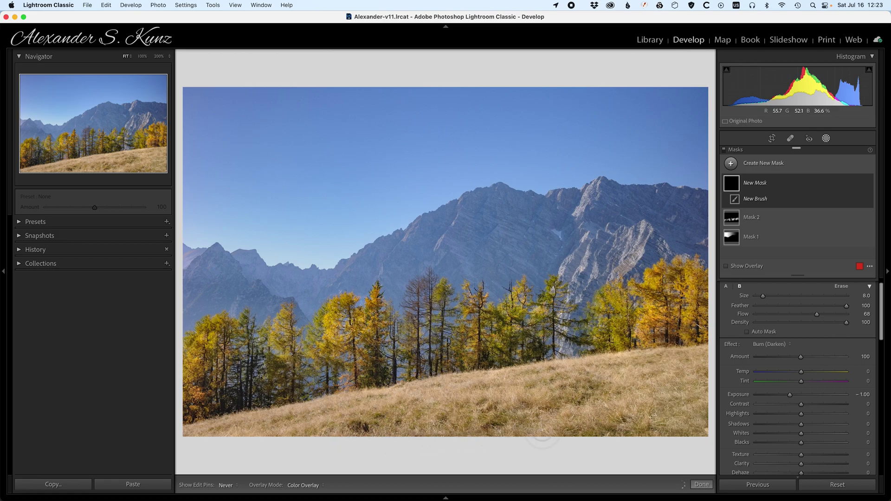
drag(700, 433, 295, 436)
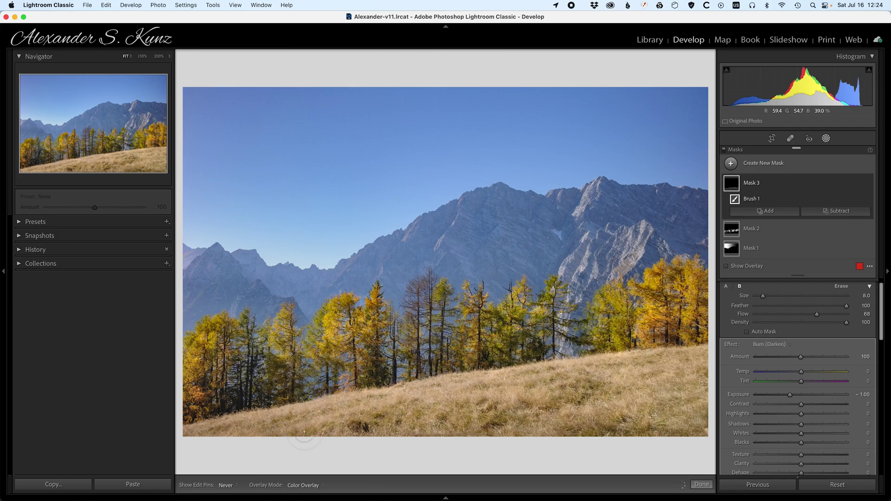
mouse_move(375, 438)
mouse_down()
mouse_move(614, 439)
mouse_move(685, 425)
mouse_up()
key(bracketright)
key(bracketright)
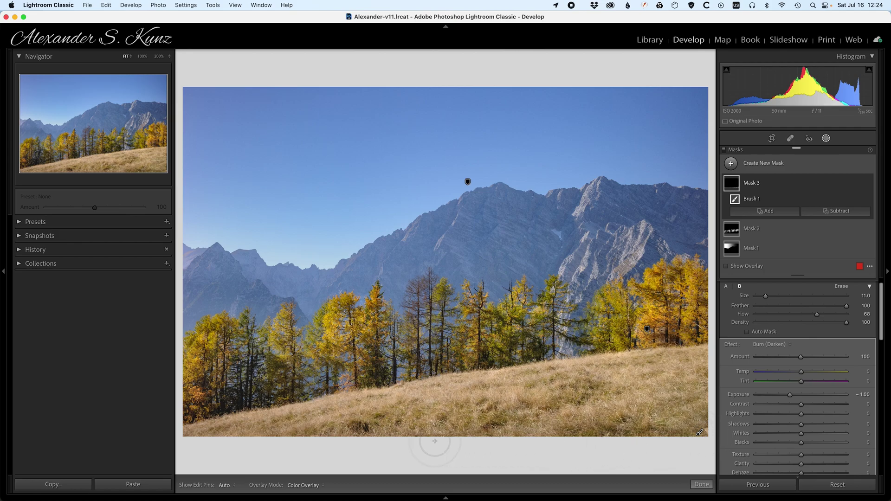
click(826, 139)
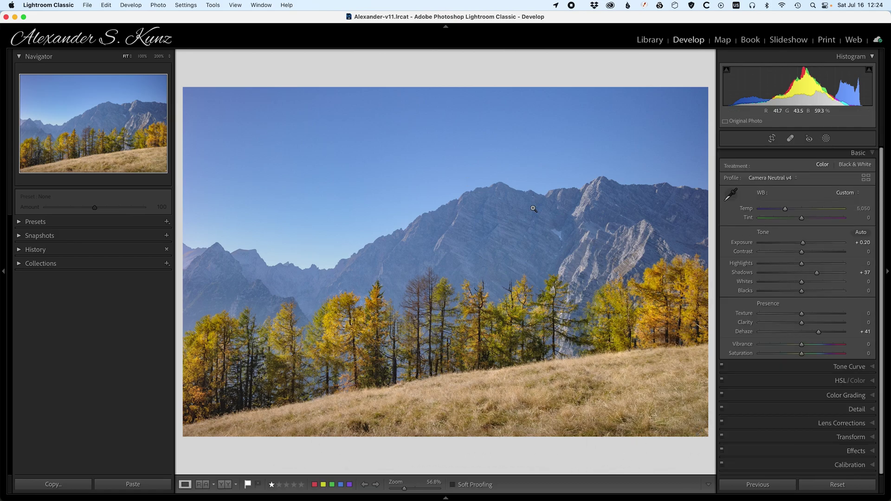
Step: Warm the whole photo to a Temp of 5,331 and set Contrast to +12
drag(785, 209, 788, 212)
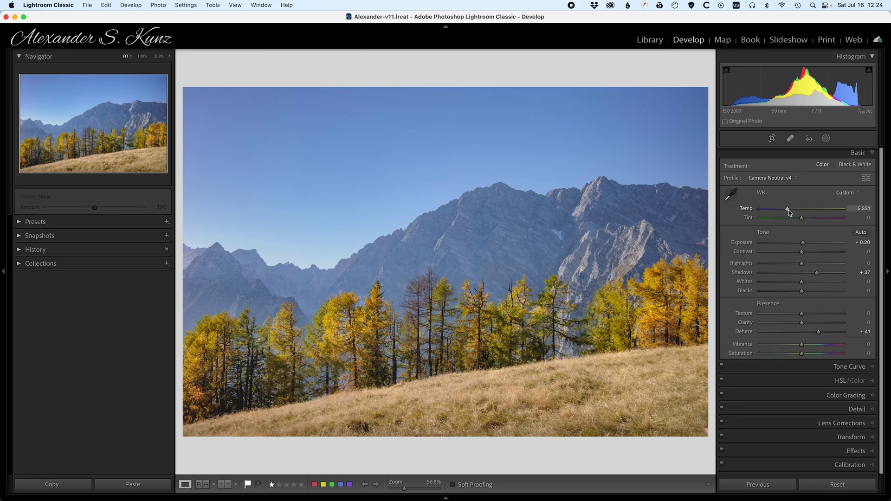
drag(801, 252, 807, 253)
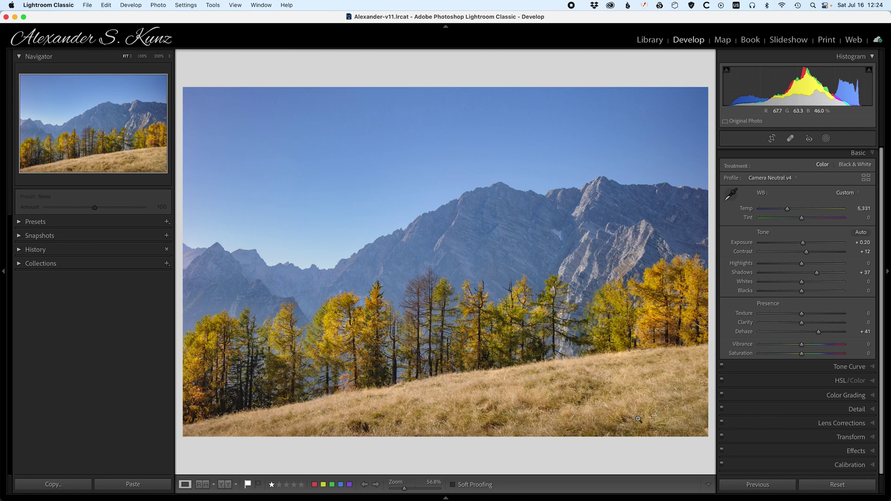
Step: Compare the edited photo with its Before version twice, ending on the edited view
click(654, 458)
key(backslash)
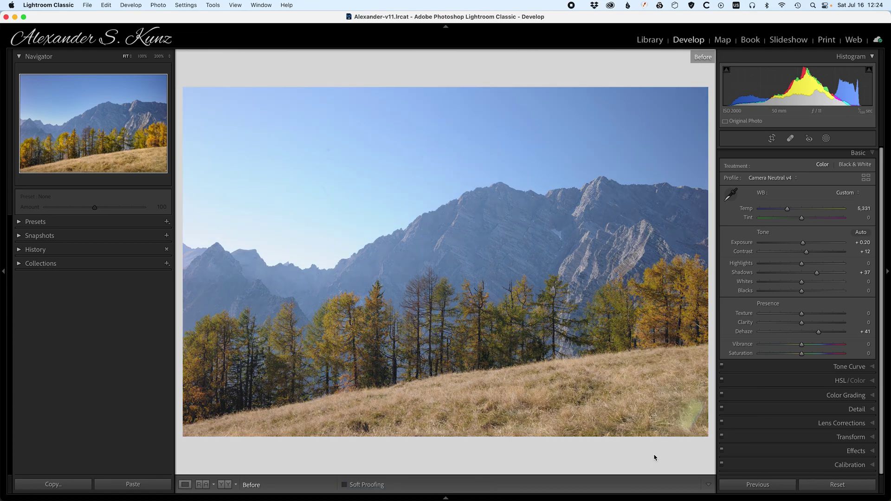
key(backslash)
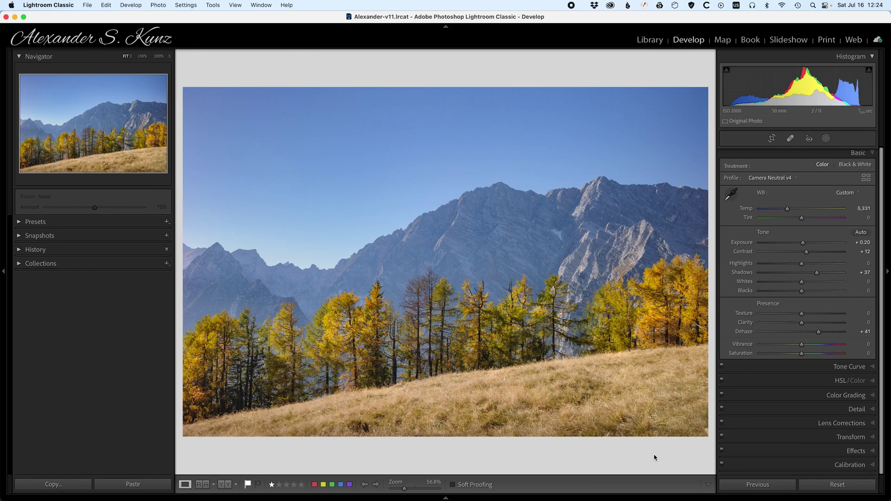
key(backslash)
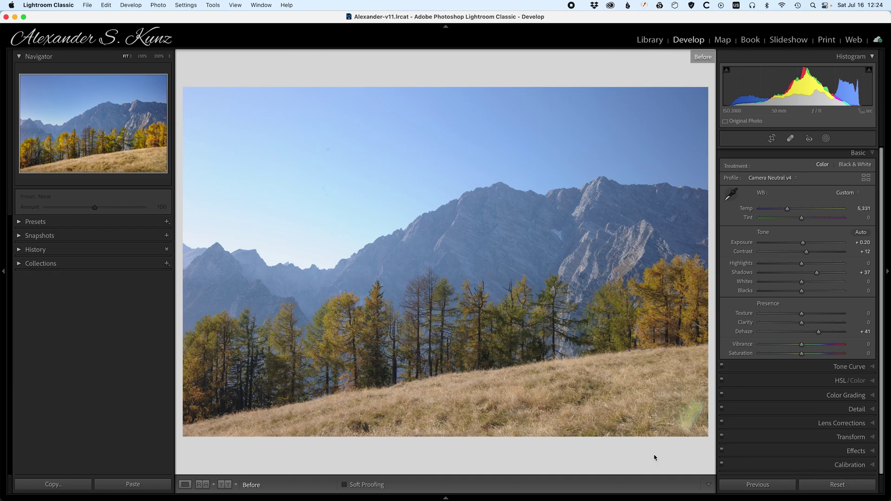
key(backslash)
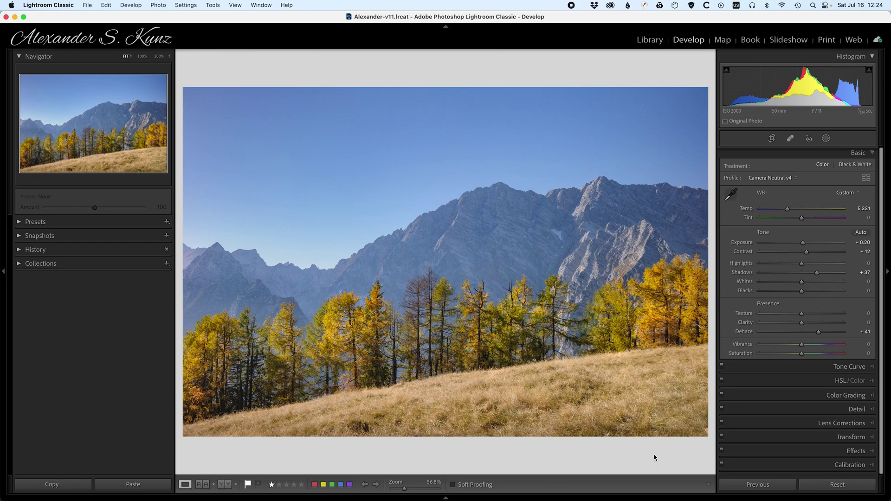